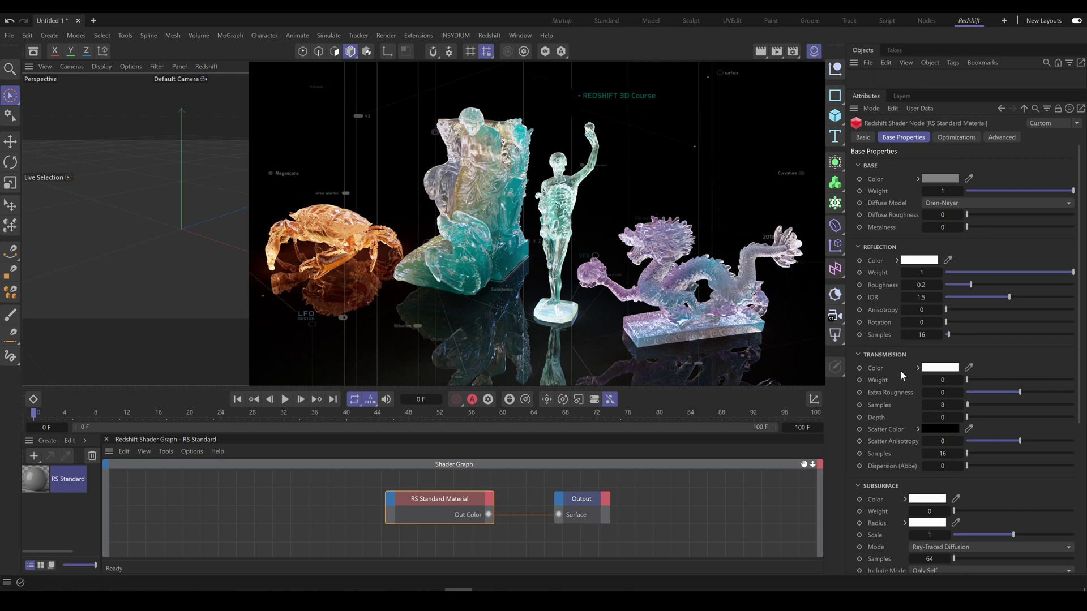
scroll(905, 415, "down", 5)
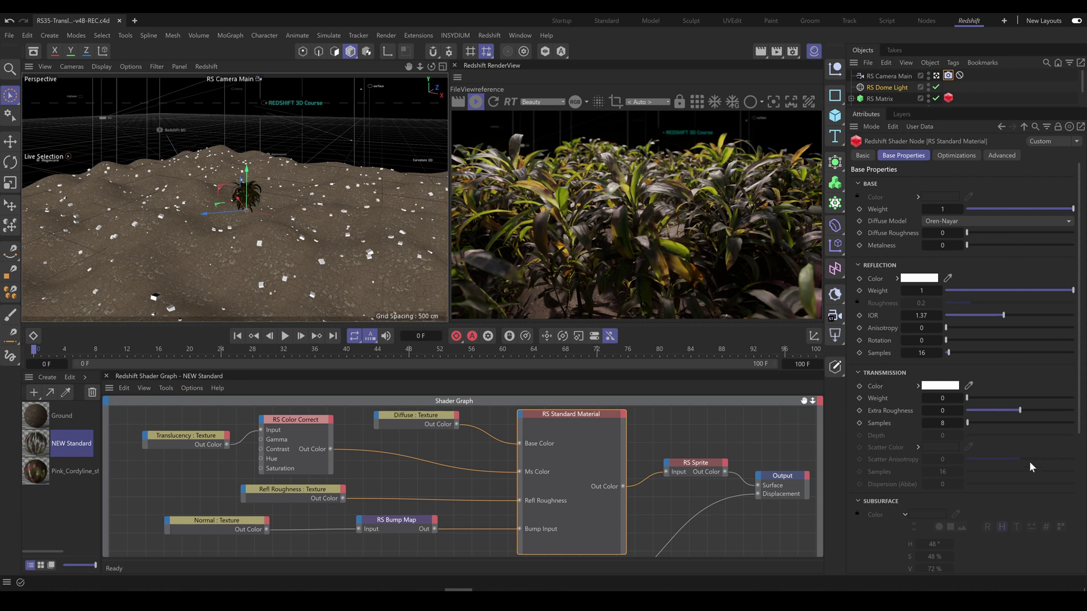
scroll(1082, 454, "down", 2)
scroll(977, 450, "down", 4)
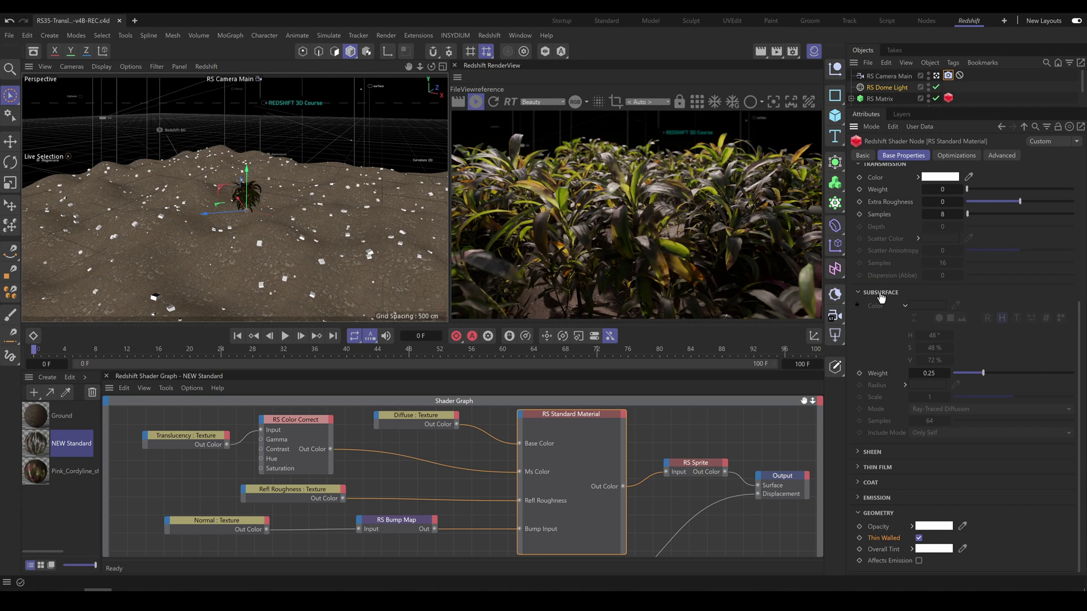
Open the leaf material's subsurface Weight value for direct editing
double_click(928, 373)
type("0")
Try subsurface weights of 0, about 0.23, 0.38 and 0.75, then settle on 0.35
key("Return")
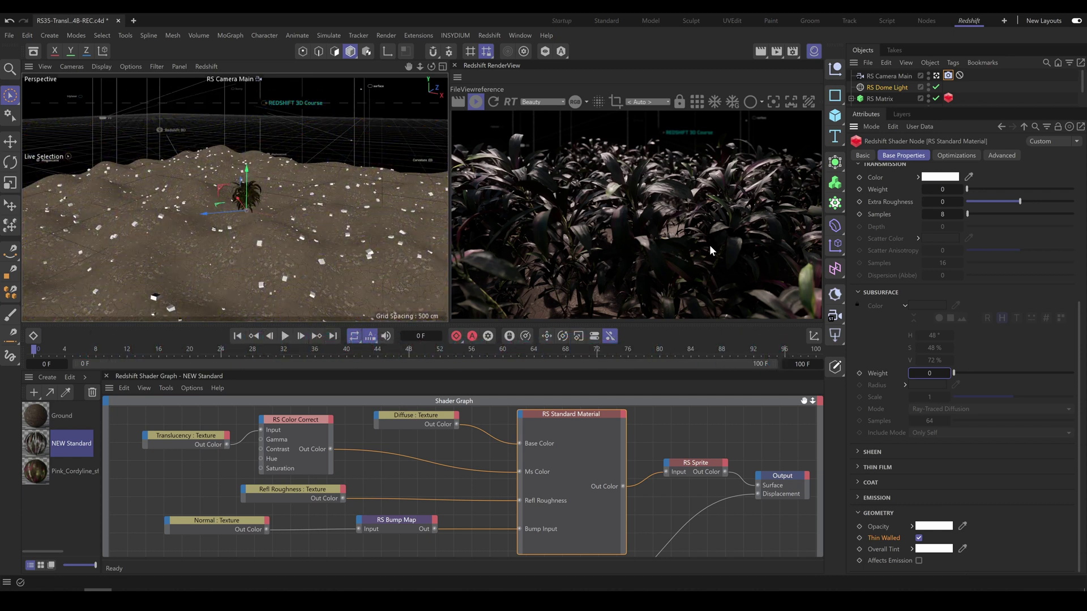
left_click_drag(962, 372, 966, 375)
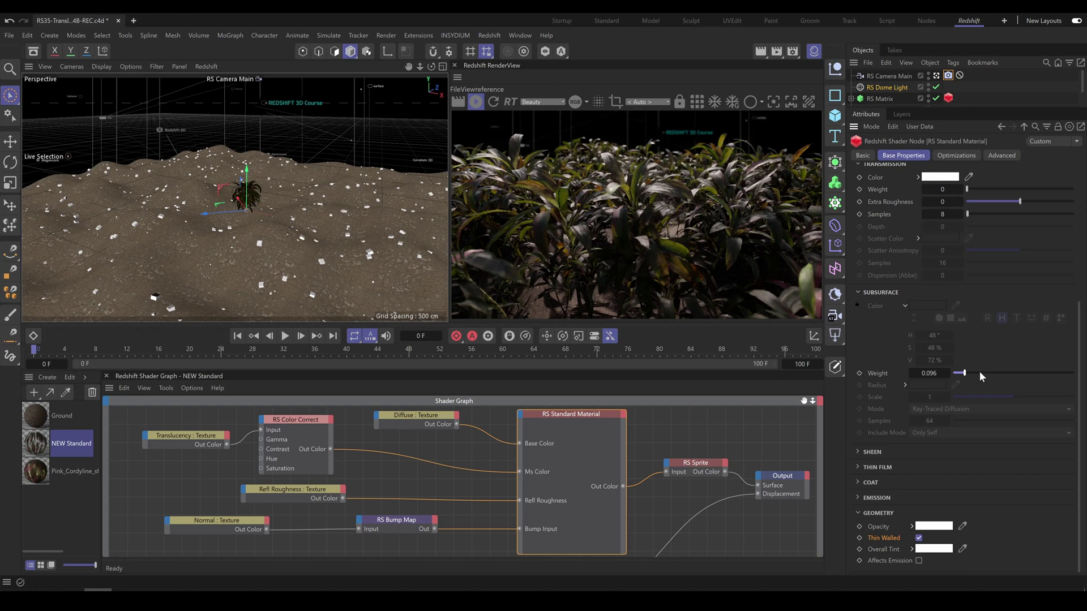
left_click(980, 372)
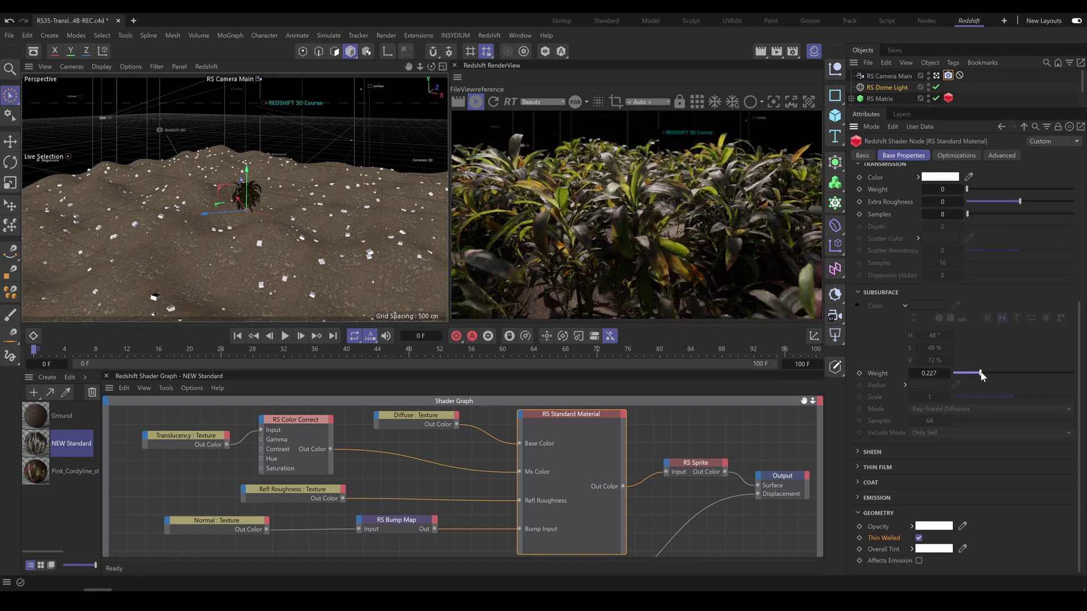
left_click(999, 373)
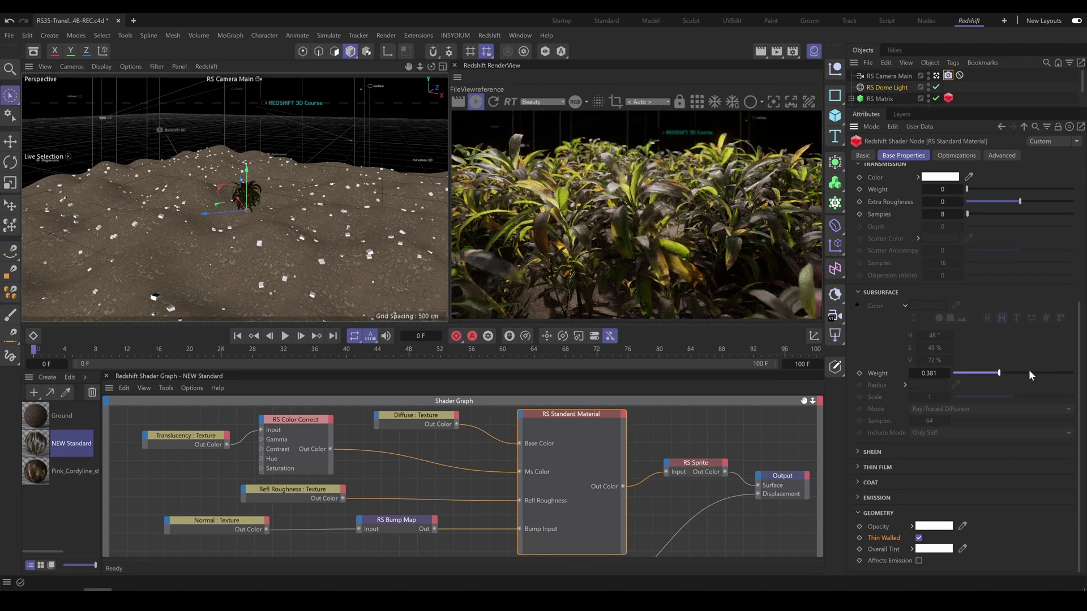
left_click(1044, 374)
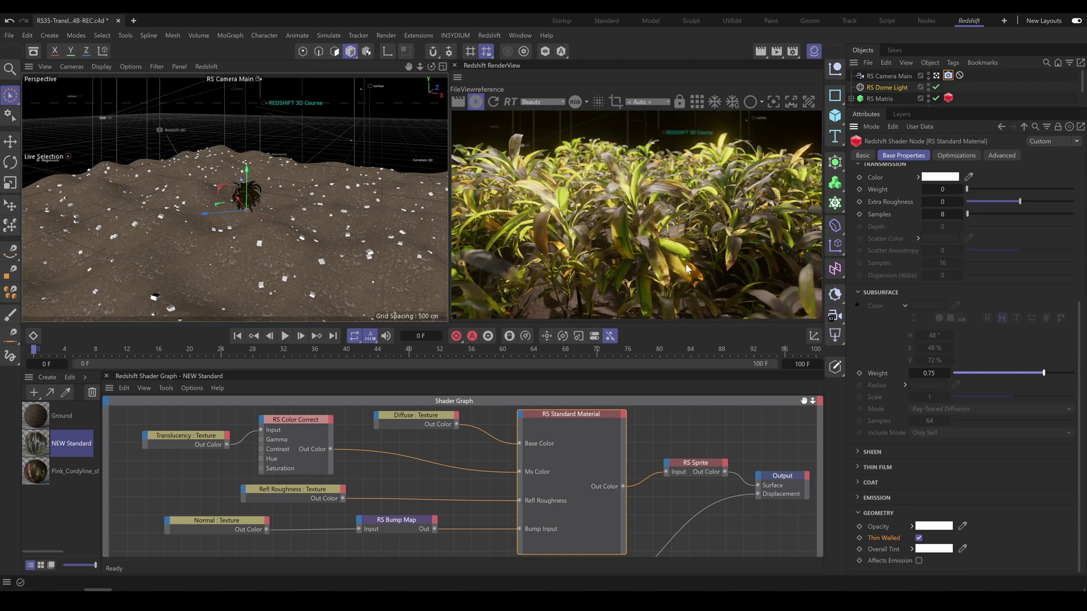
double_click(928, 373)
type("0.35")
key("Return")
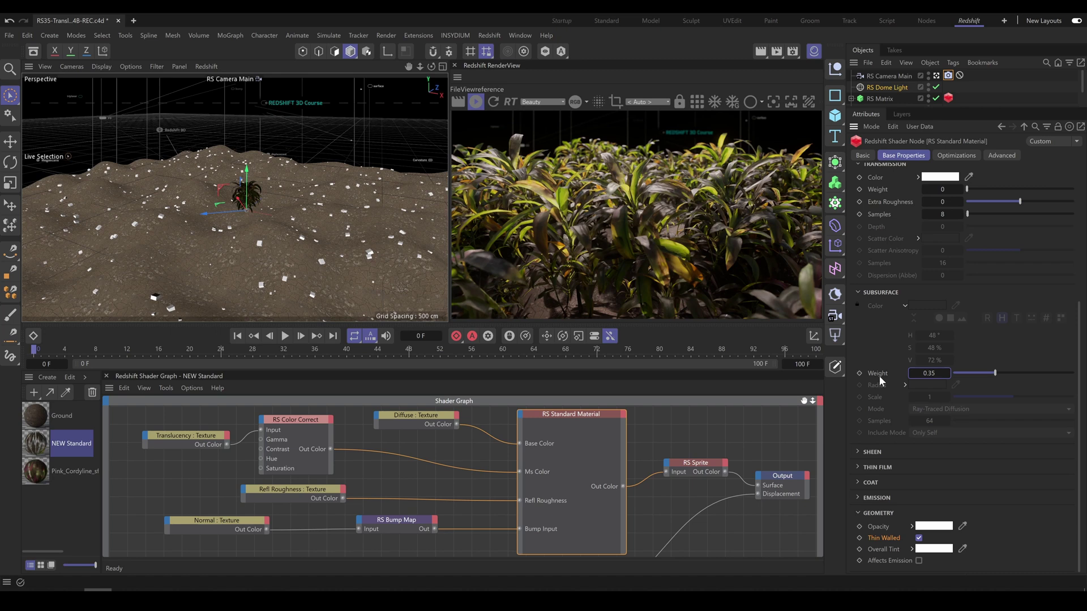
left_click(917, 538)
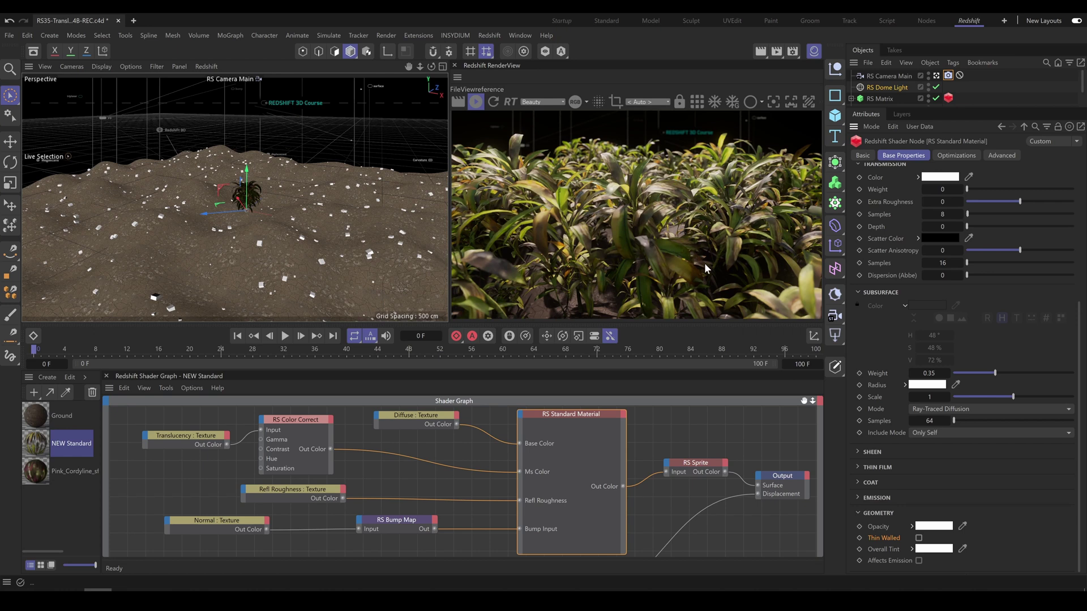
left_click(917, 537)
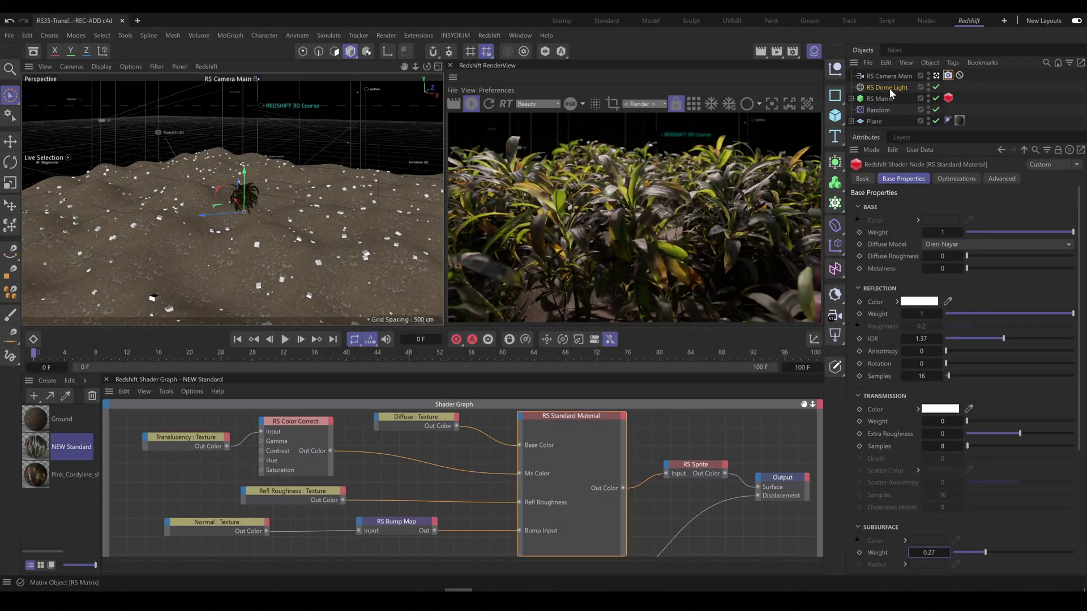
Raise the RS Dome Light exposure to about 2.6 and rotate its heading to 90 degrees
left_click(891, 87)
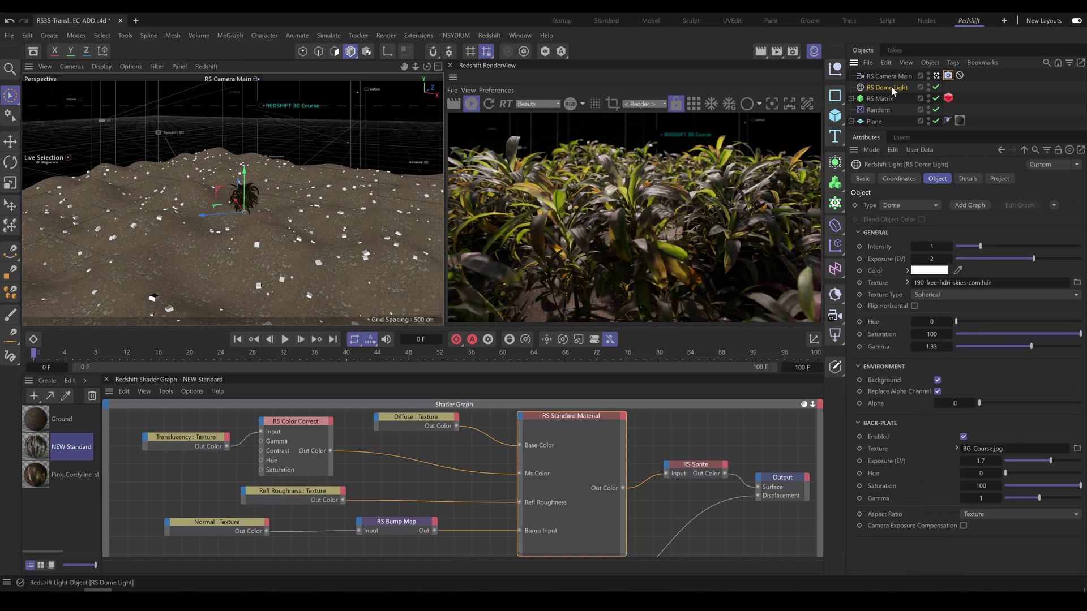
left_click_drag(928, 260, 930, 261)
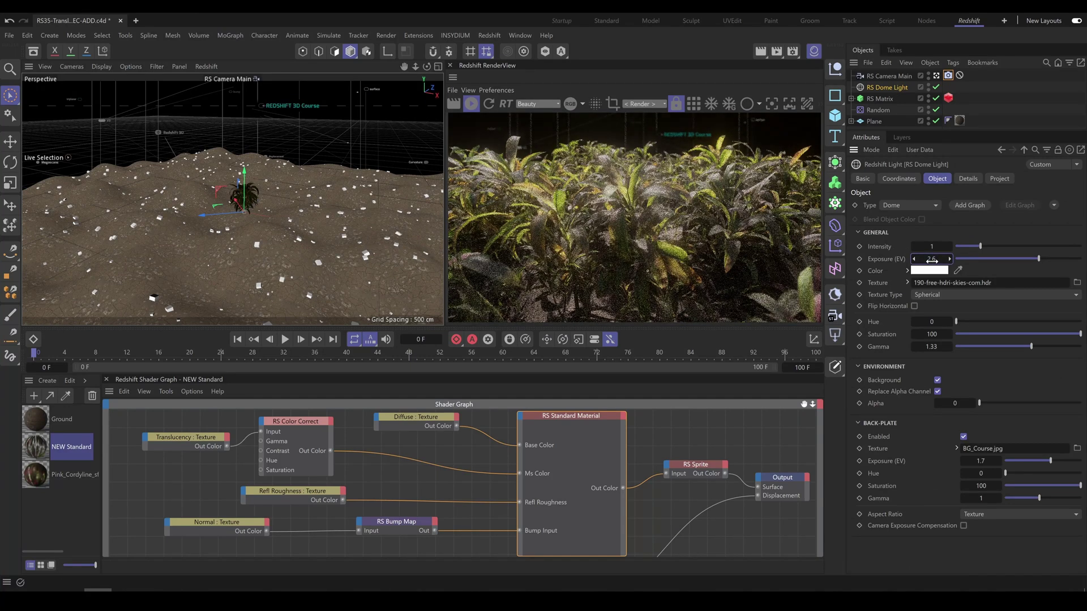
left_click(898, 179)
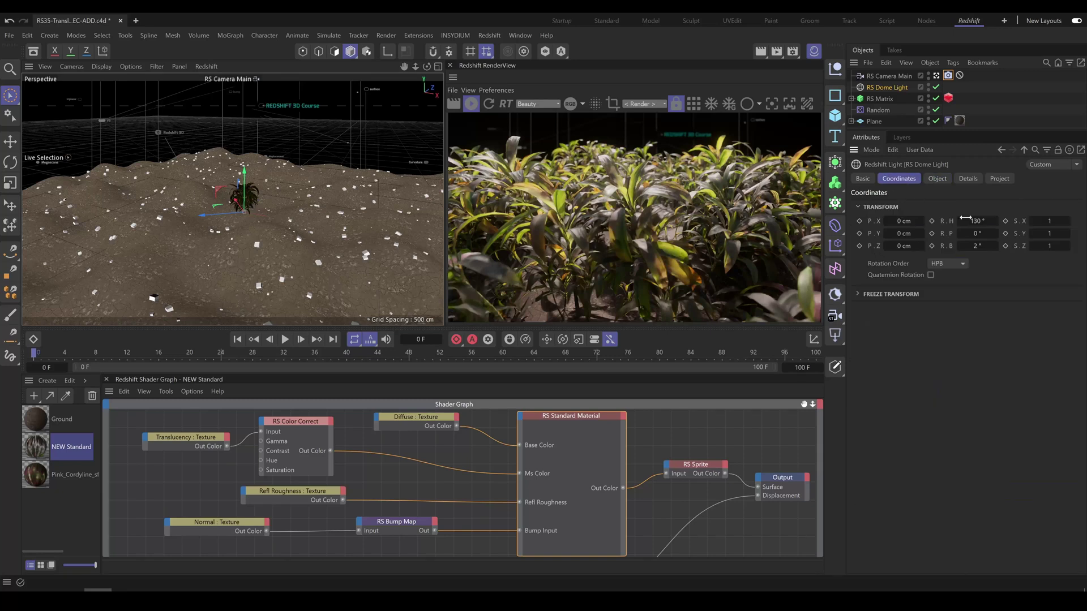
left_click_drag(977, 222, 981, 222)
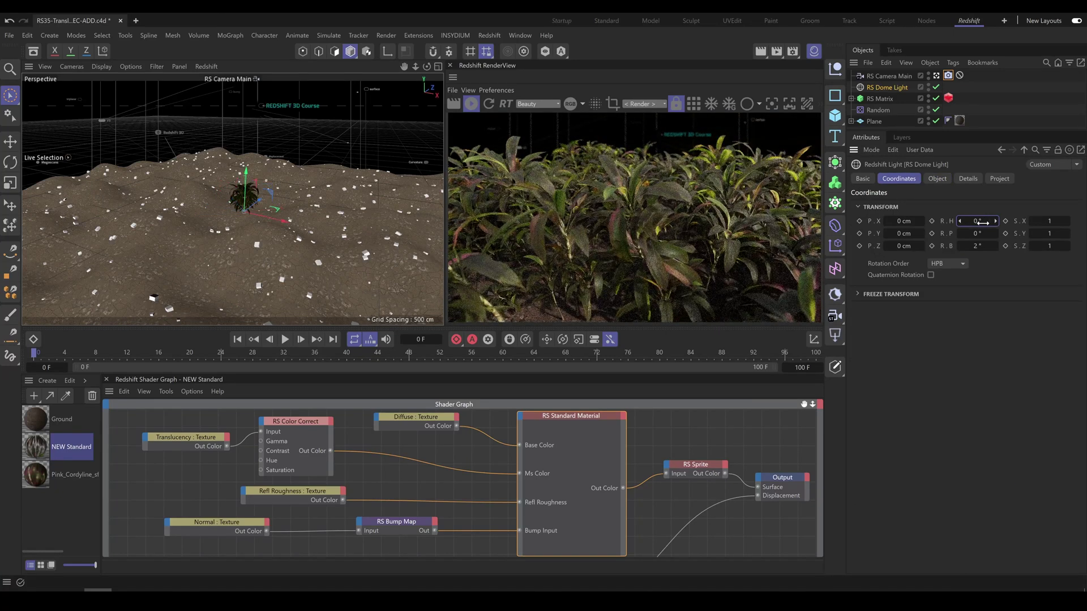
left_click(937, 179)
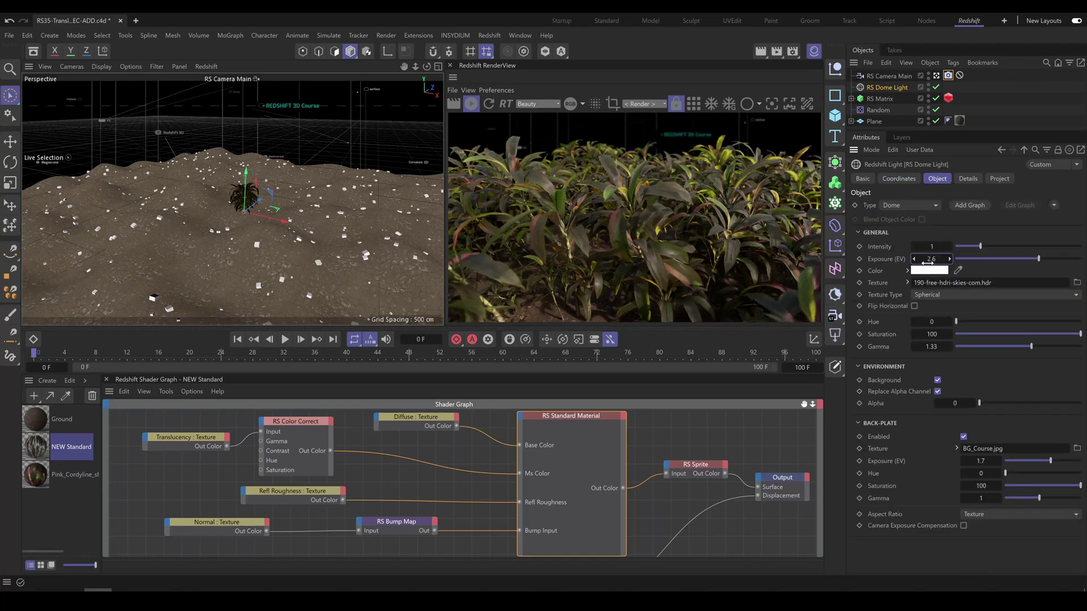